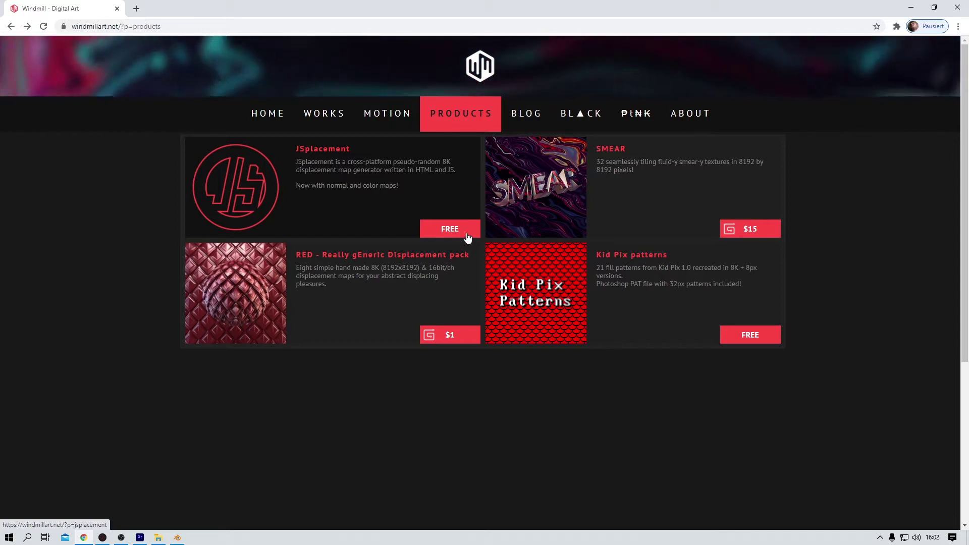
- Open the JSplacement product page from its FREE card and scroll down to the embedded web generator
click(375, 190)
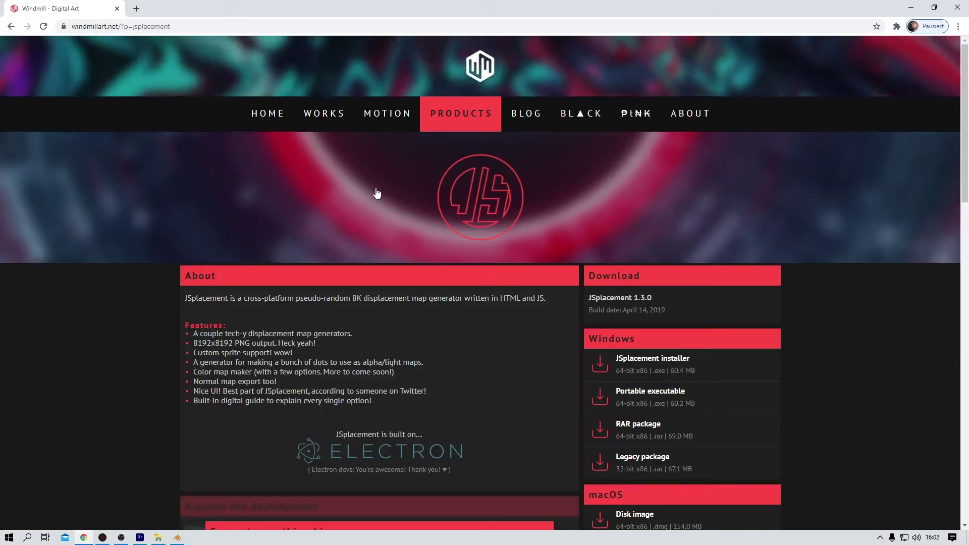
scroll(812, 310, down, 3)
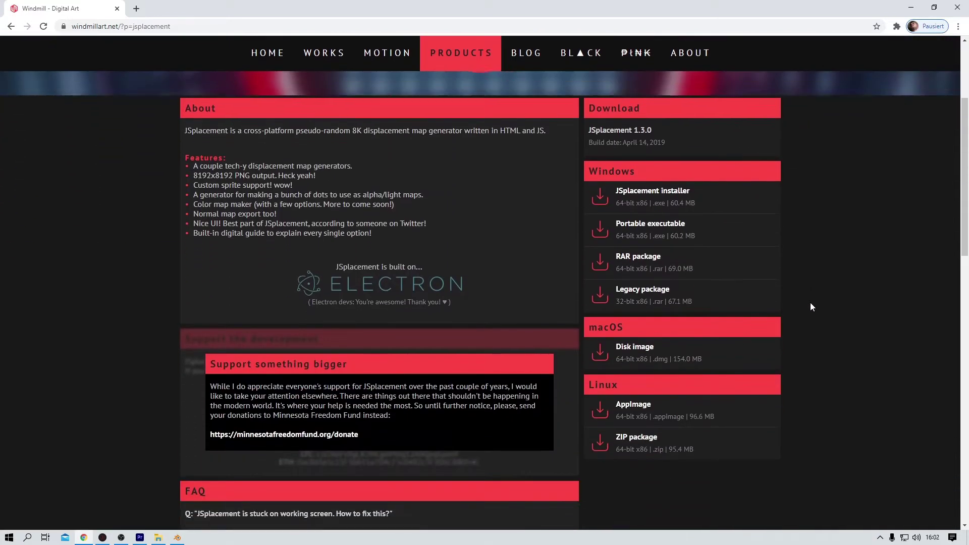
scroll(810, 307, down, 1)
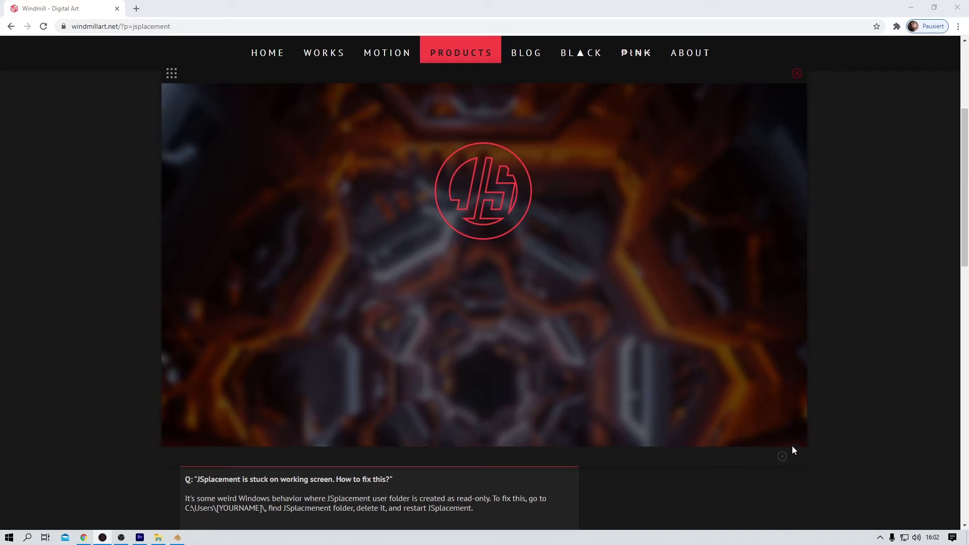
- Review JSplacement's Settings (Real timestamp format, Dark theme), then bring the generator list back up
mouse_move(783, 460)
click(172, 74)
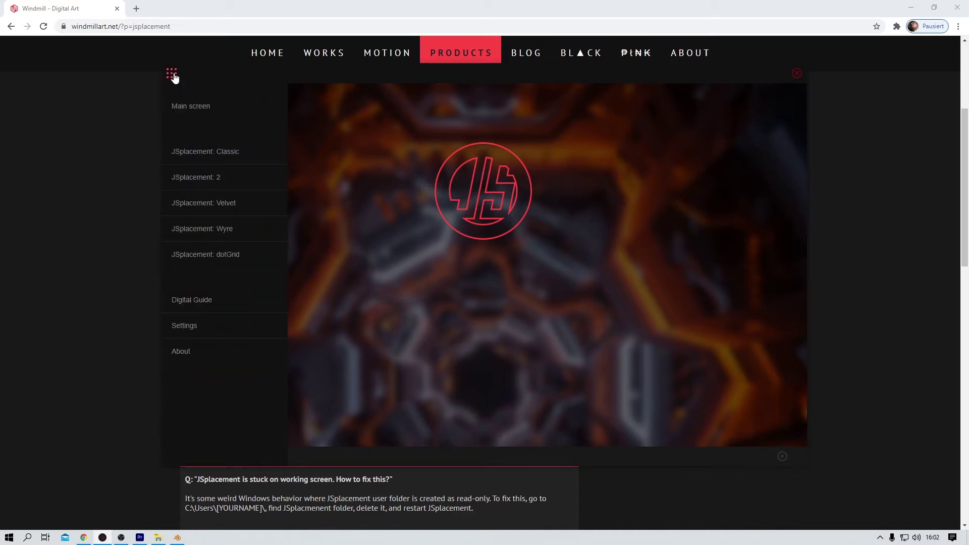
click(182, 329)
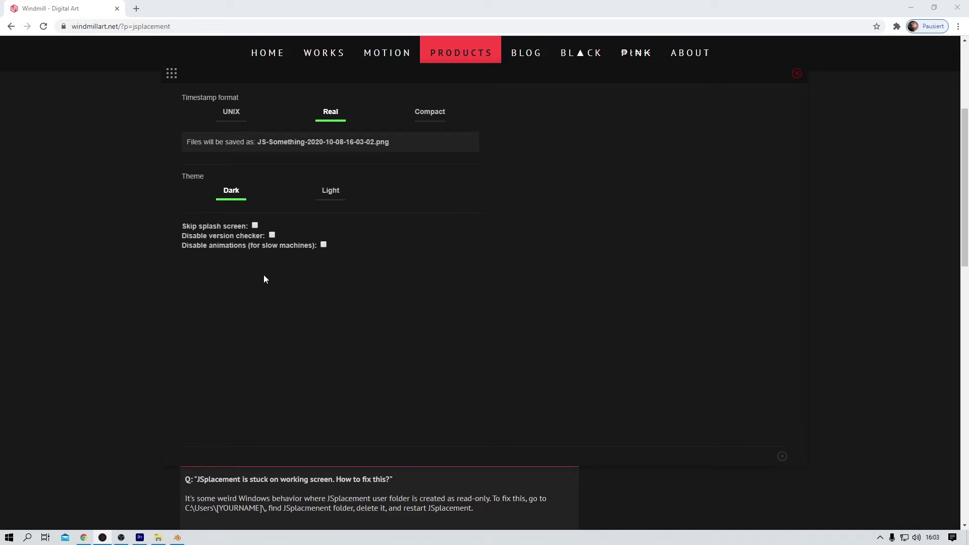
click(173, 77)
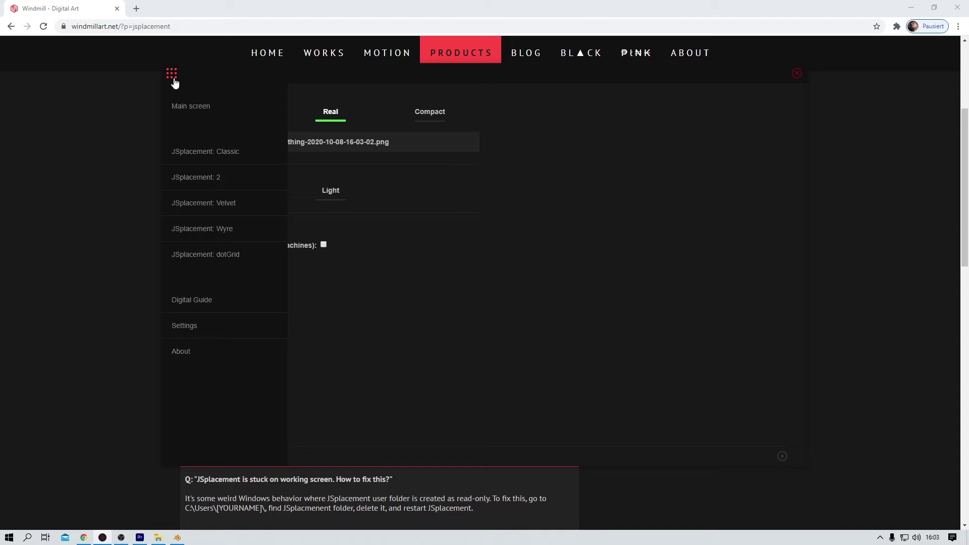
- Switch to the Classic generator, generate a first map and invert it
click(237, 153)
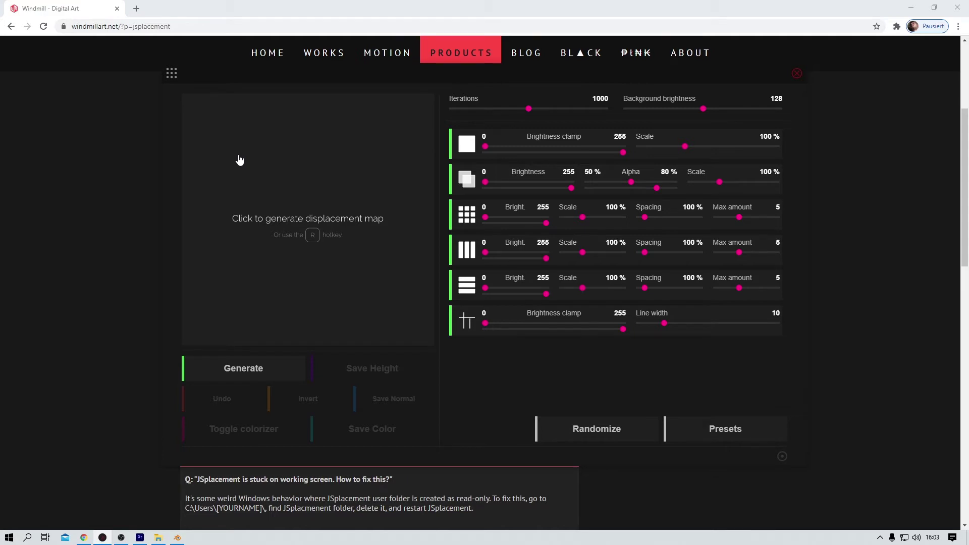
click(327, 188)
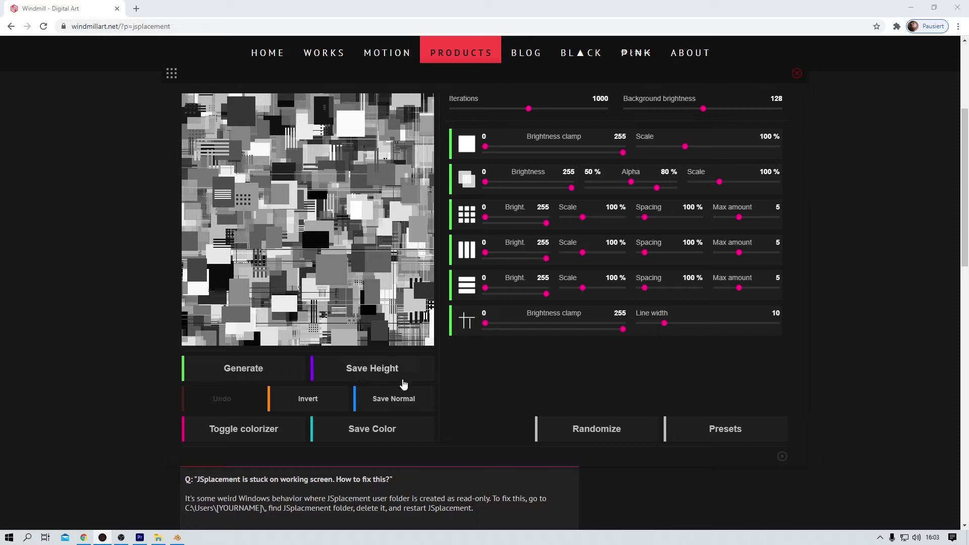
click(328, 399)
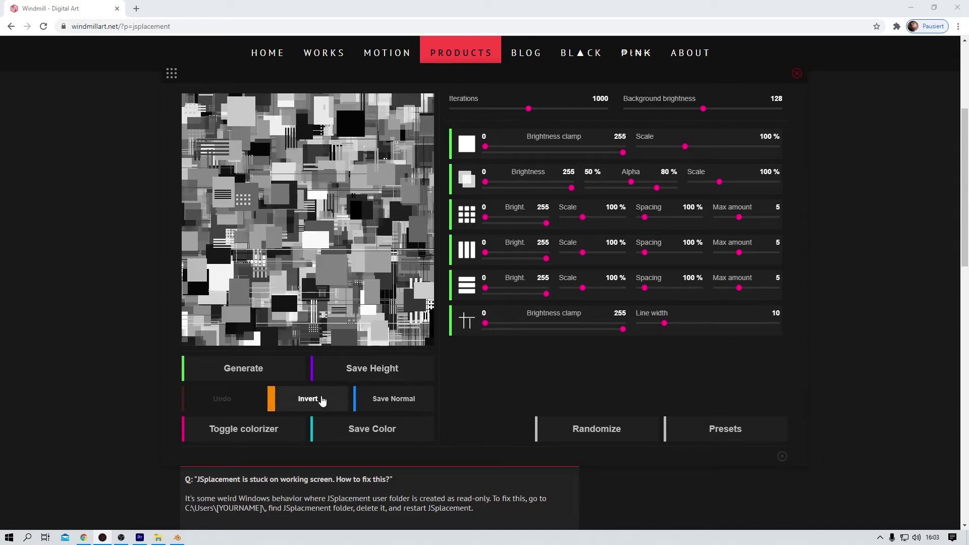
- Regenerate the Classic map five times for a fresh grayscale block pattern
click(241, 375)
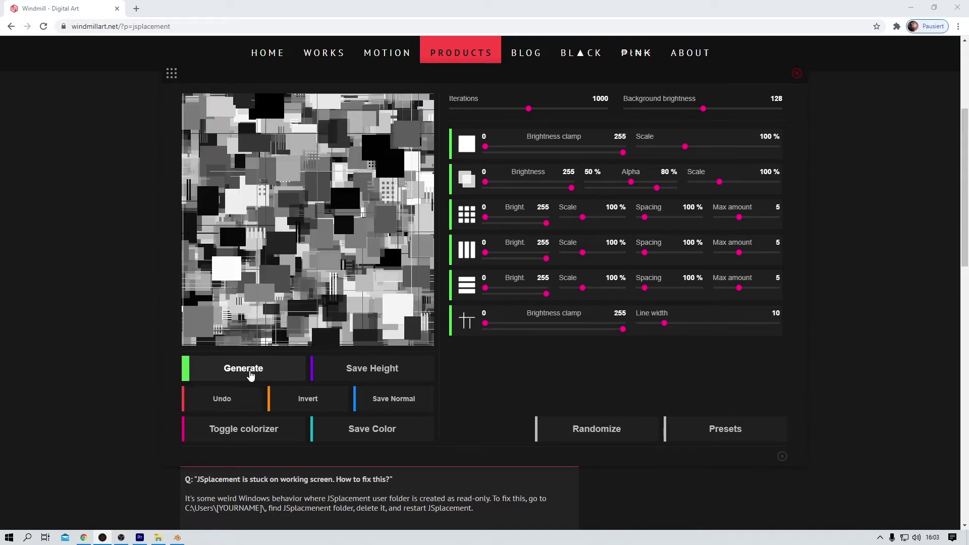
click(249, 374)
click(249, 374)
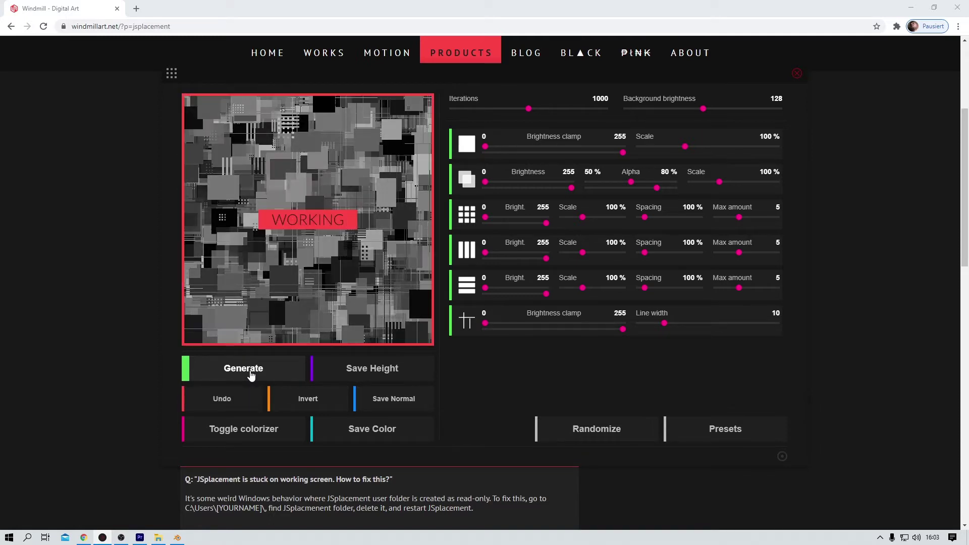
click(252, 374)
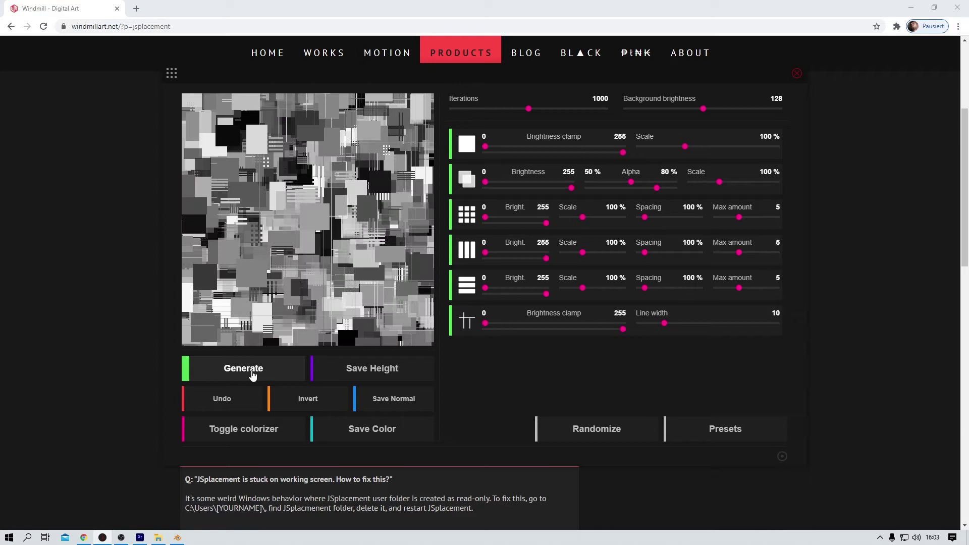
click(253, 375)
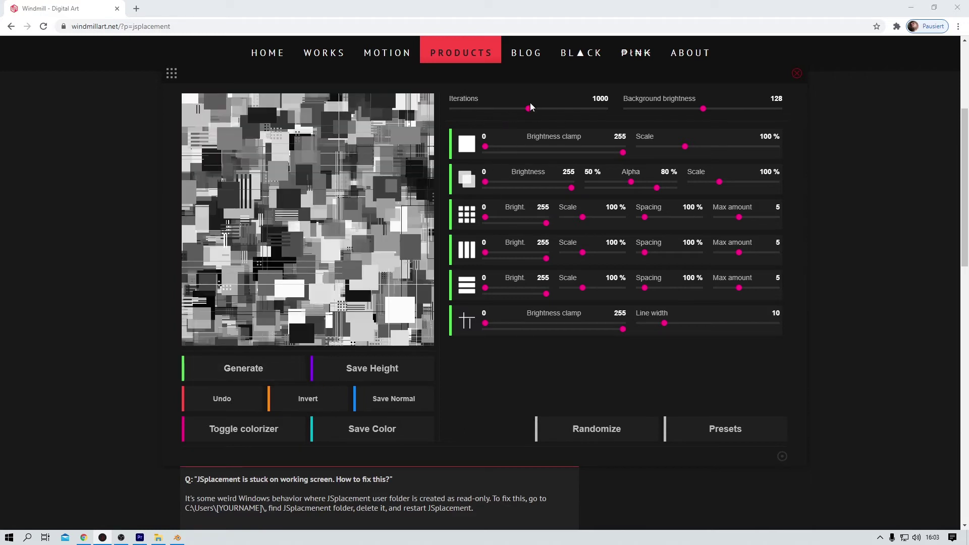
- Raise Iterations to 1400, regenerate a denser block map, and save it to the Desktop as a height map
drag(529, 108, 559, 108)
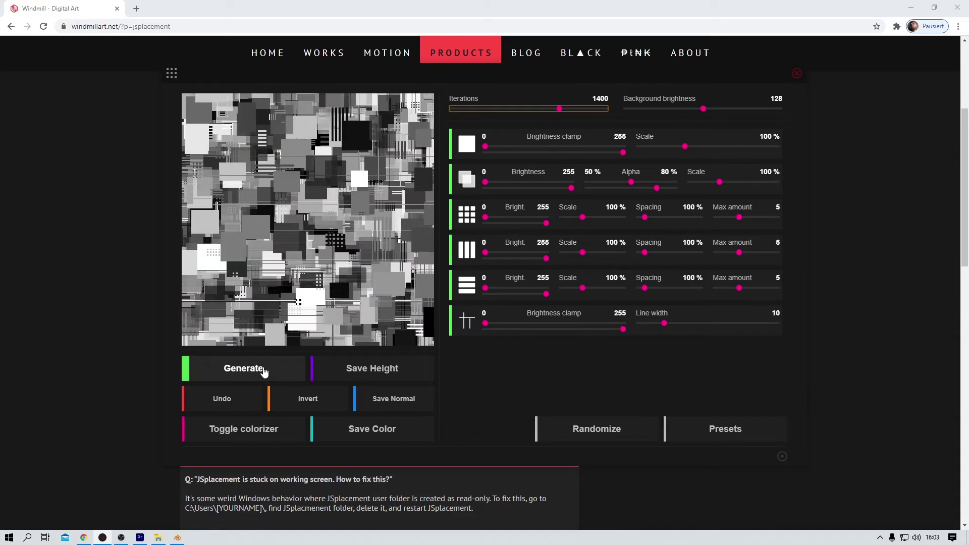
click(264, 372)
click(268, 371)
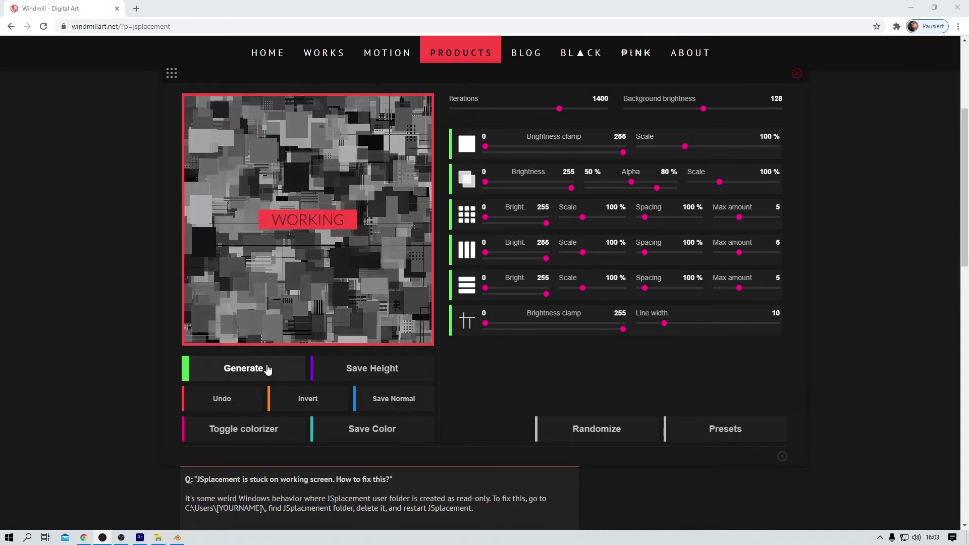
click(270, 373)
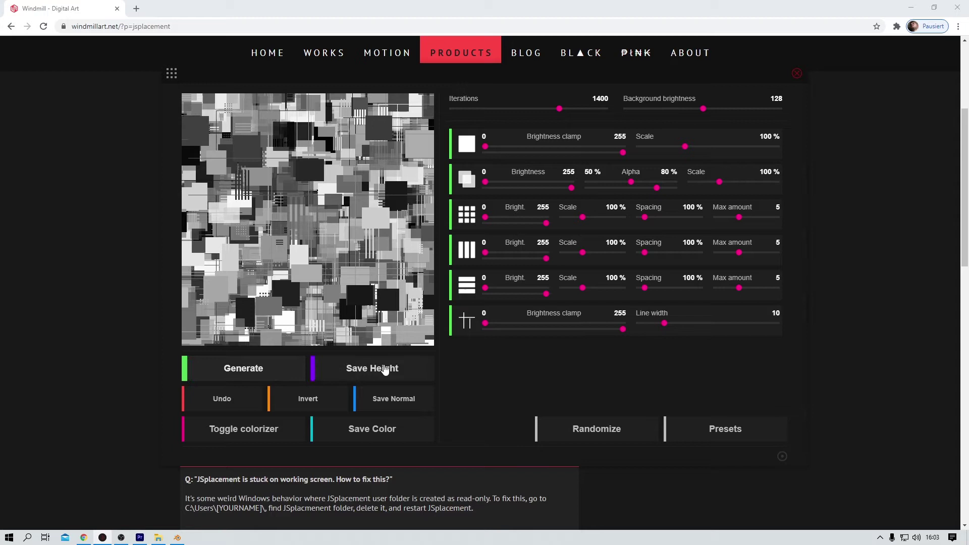
click(386, 370)
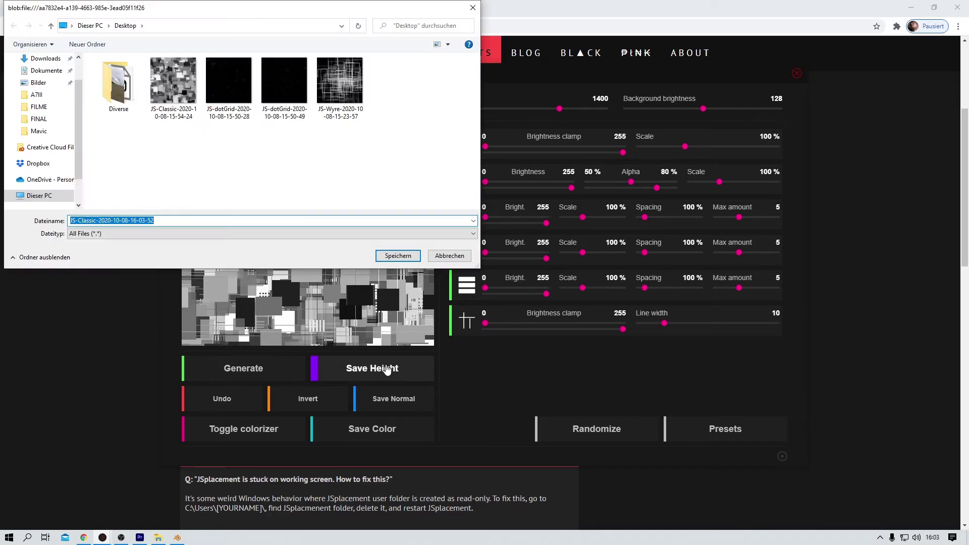
click(403, 259)
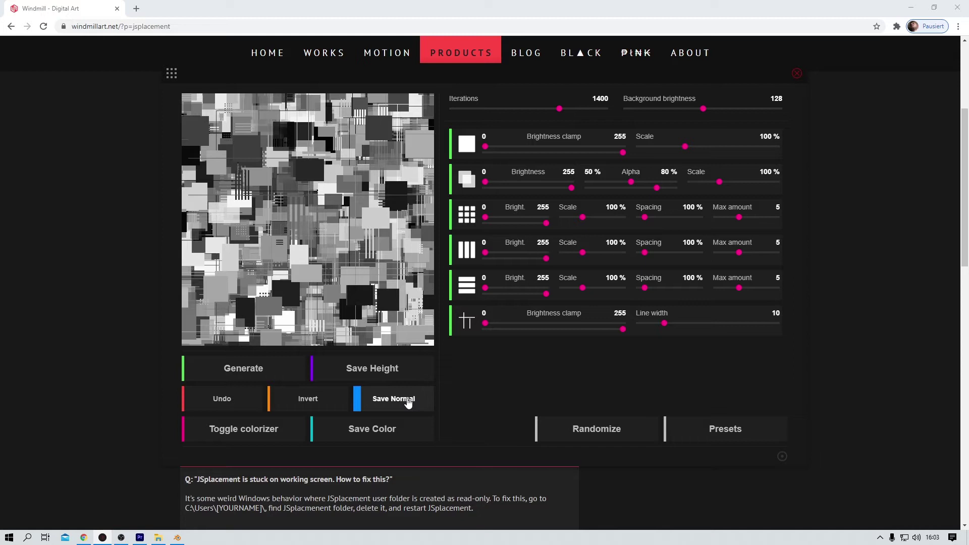
- Switch to the JSplacement 2 generator and try the Crap Pack and BIG:DATA sprite sets
click(172, 74)
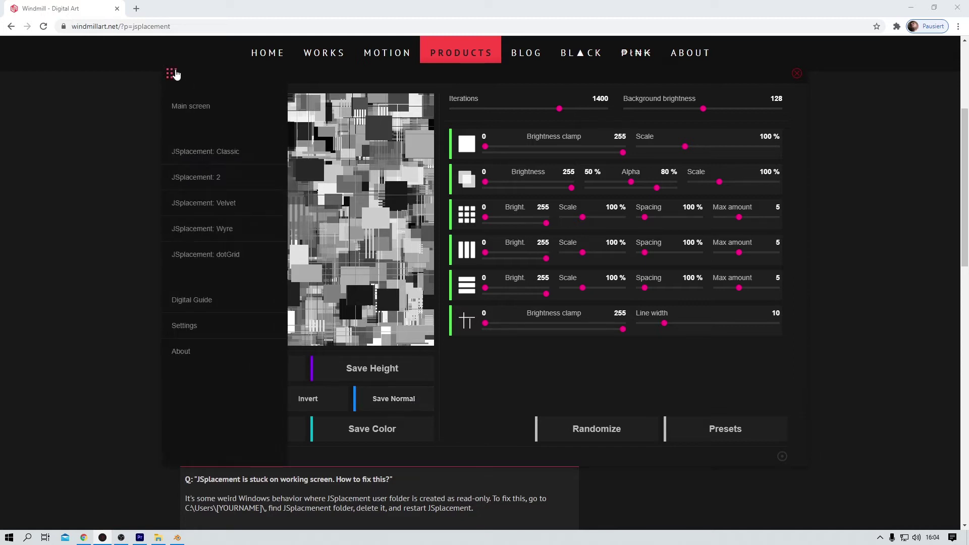
click(211, 182)
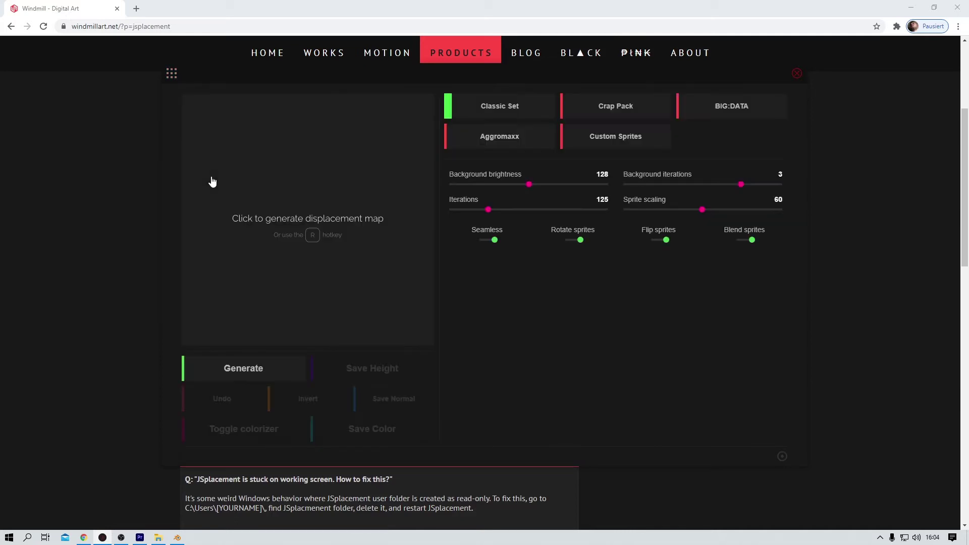
click(237, 170)
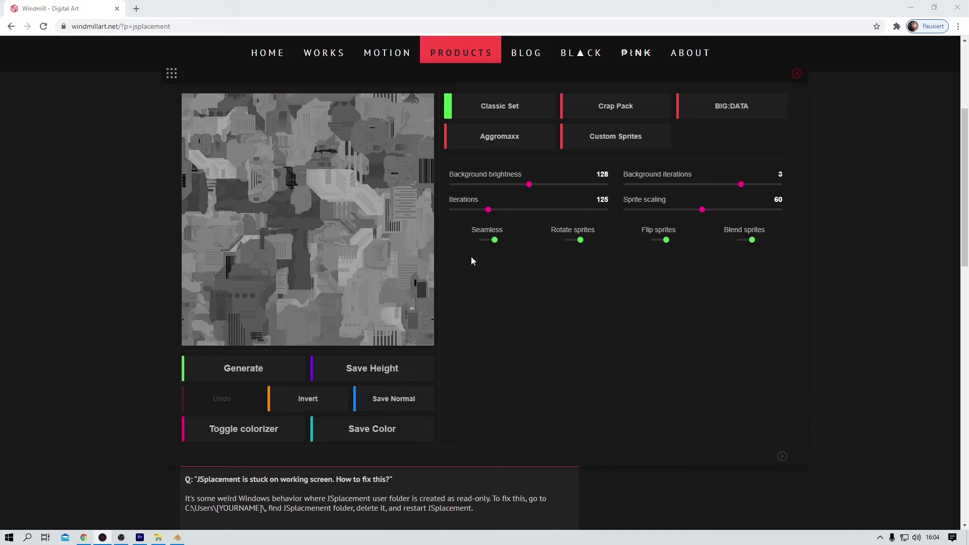
click(617, 107)
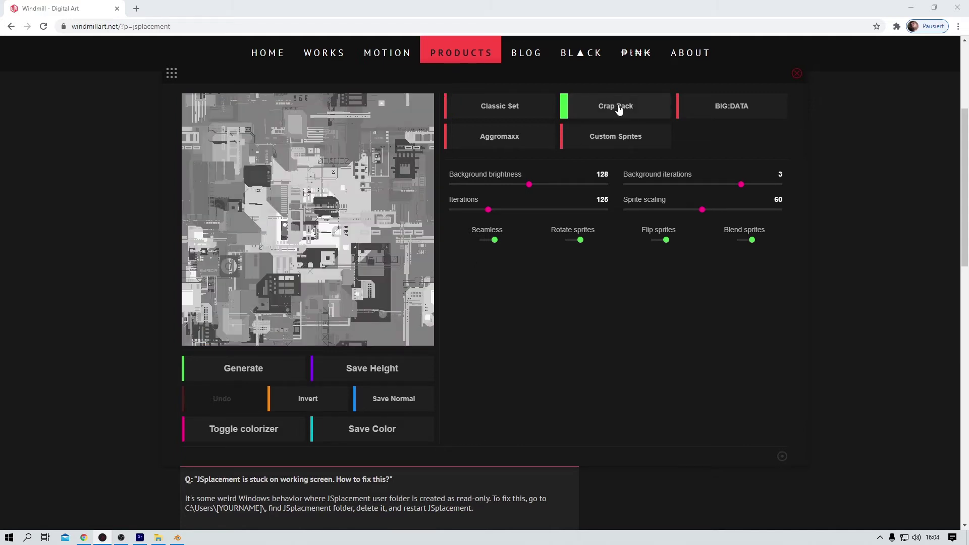
click(752, 106)
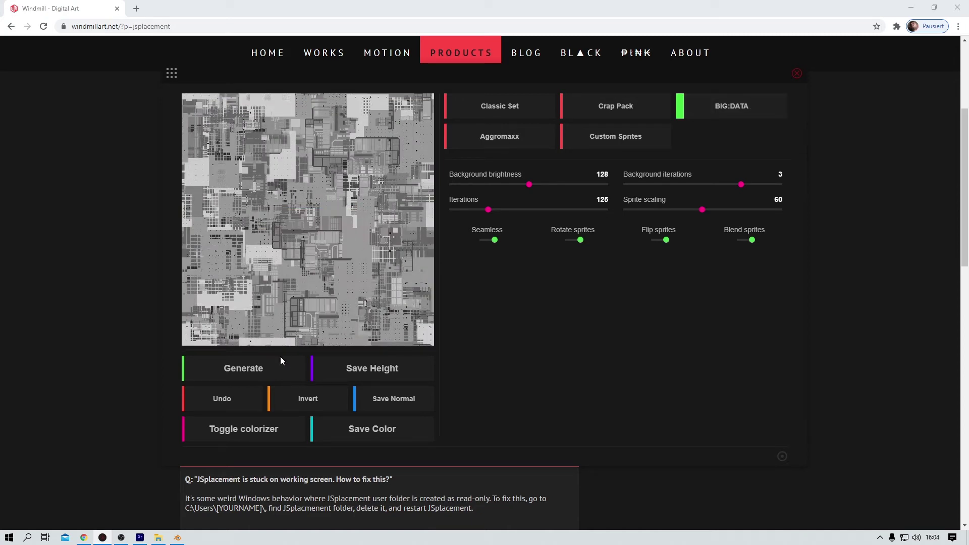
click(280, 370)
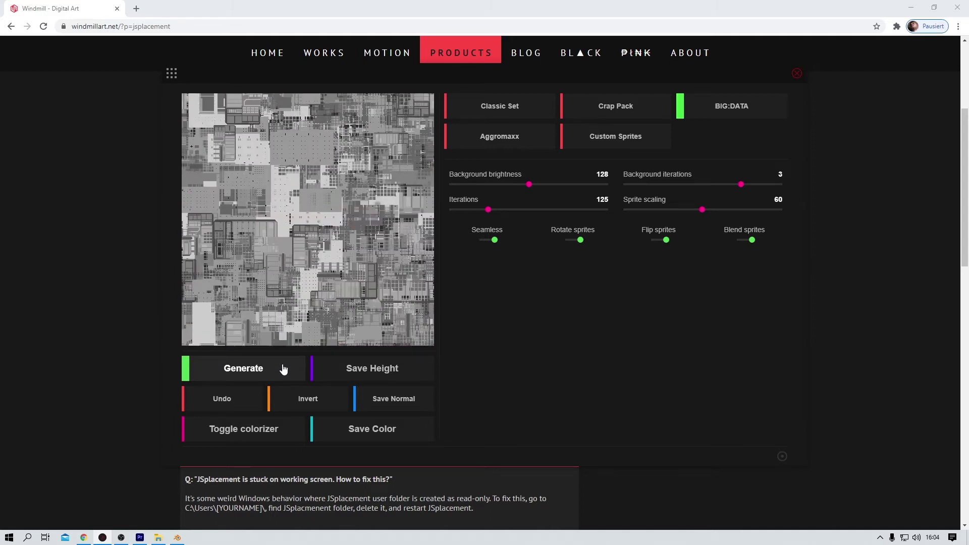
click(598, 105)
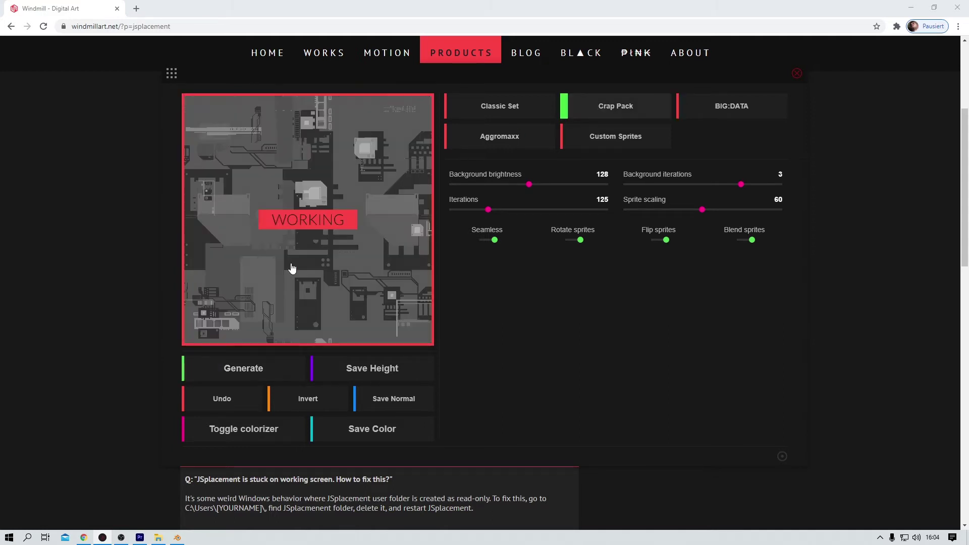
click(263, 376)
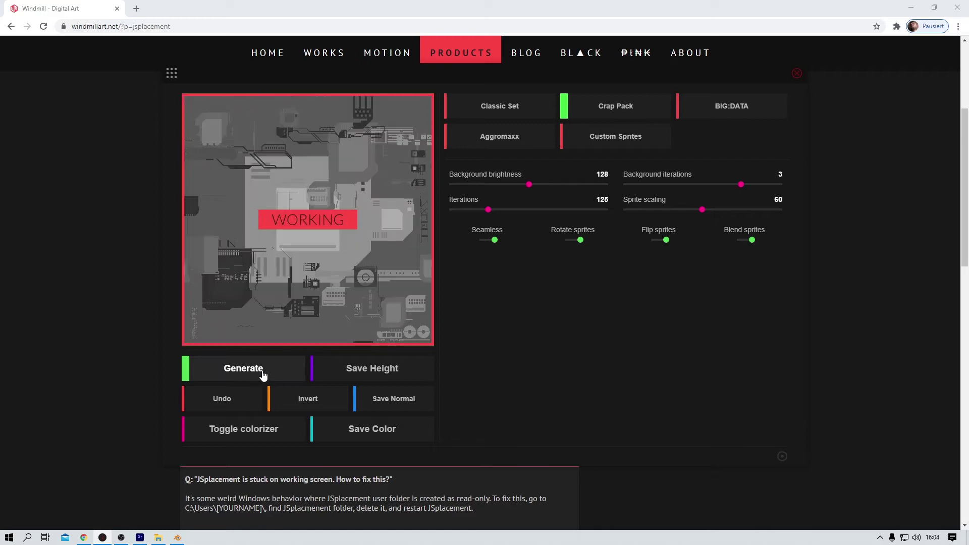
click(262, 376)
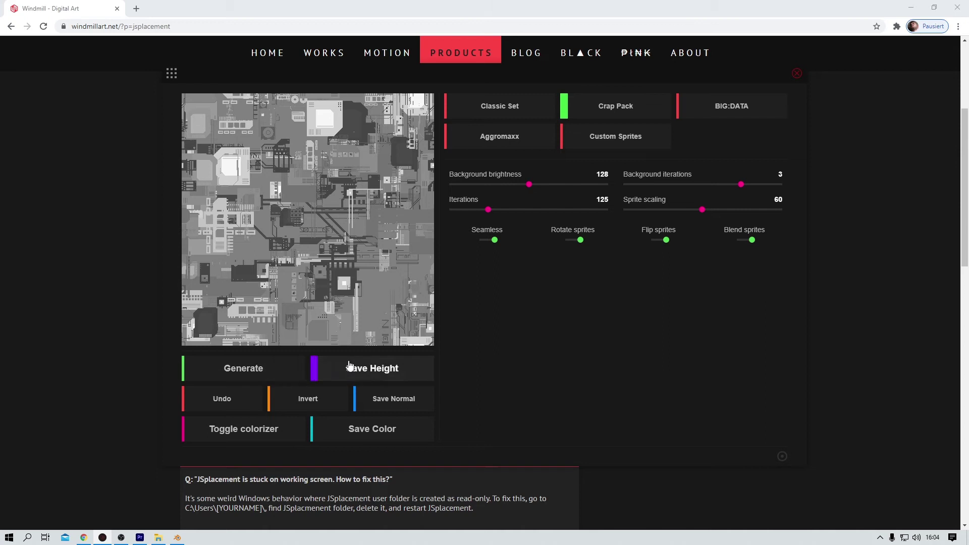
click(351, 367)
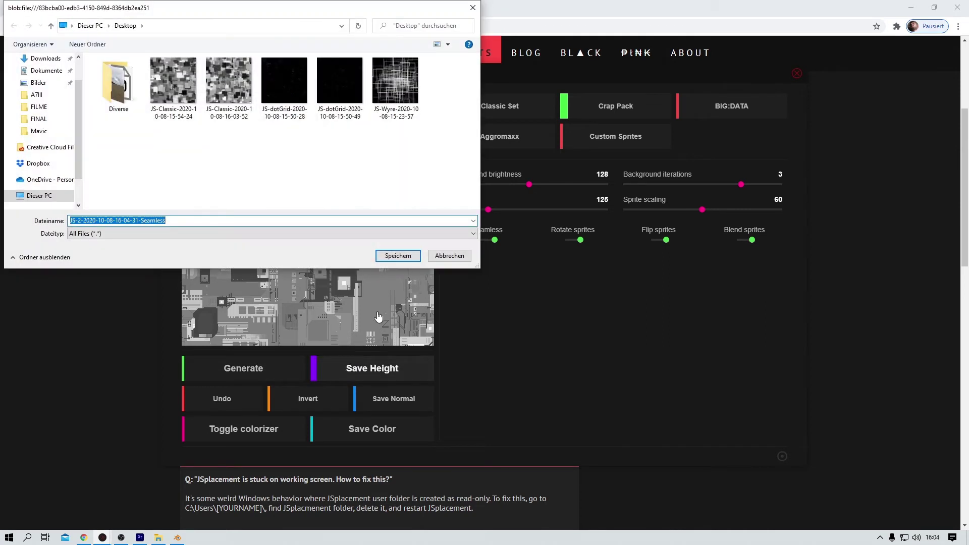
click(398, 256)
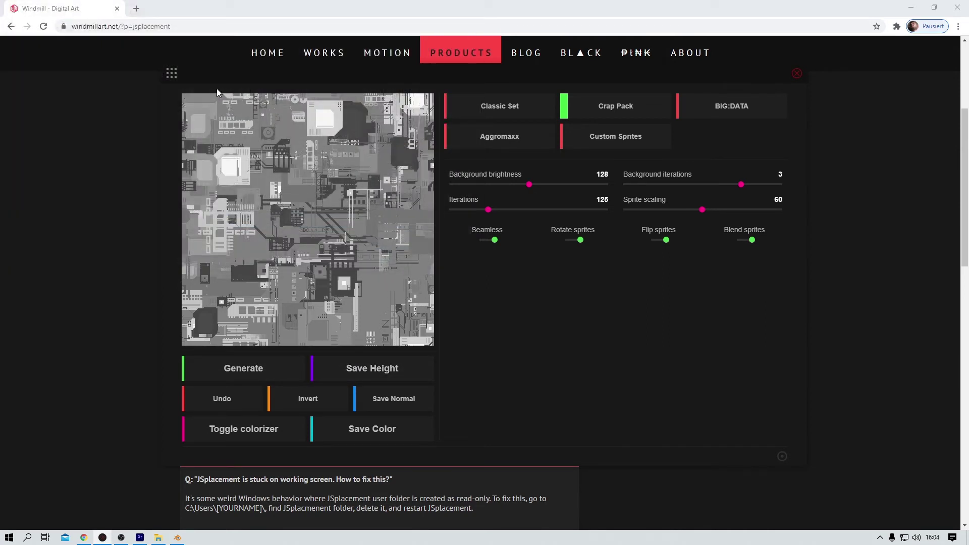
- Open the symmetry generator, generate a map, and try X-only then Y-only mirroring
click(173, 74)
click(219, 212)
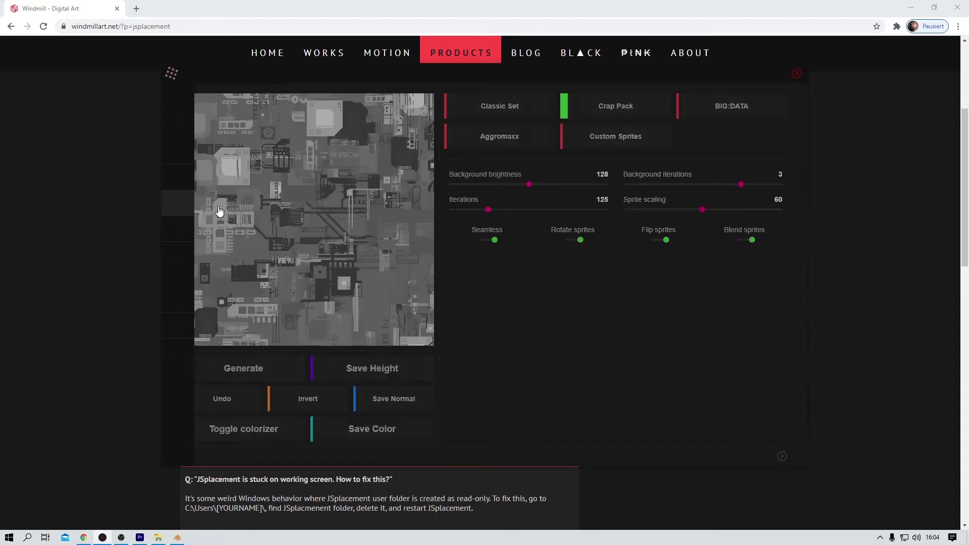
click(321, 265)
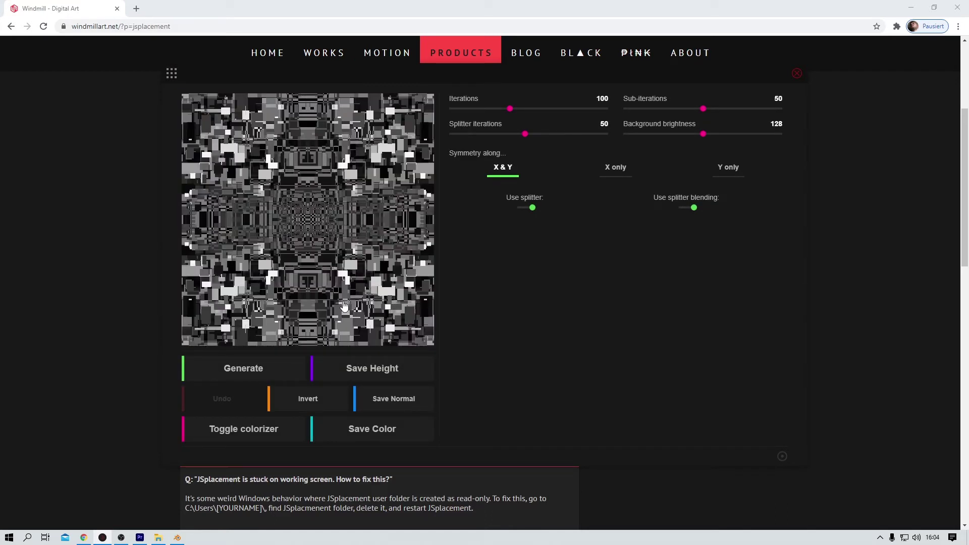
click(617, 170)
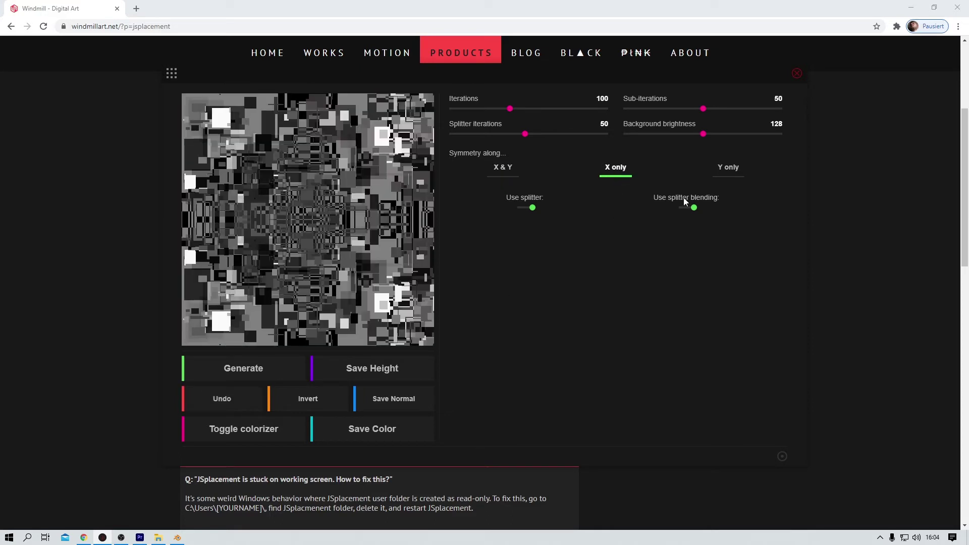
click(731, 173)
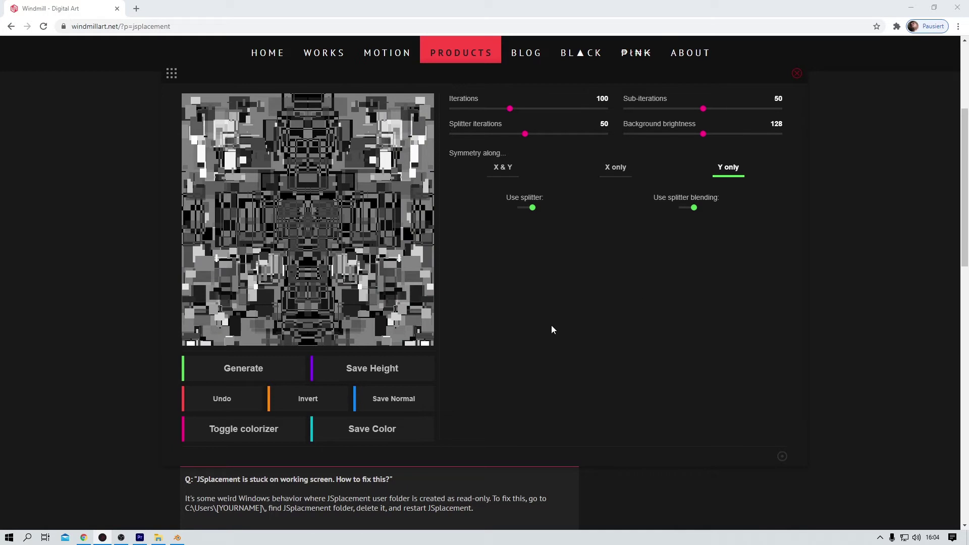
- Generate a fresh X & Y mirrored map, then switch to the Wyre generator
click(501, 174)
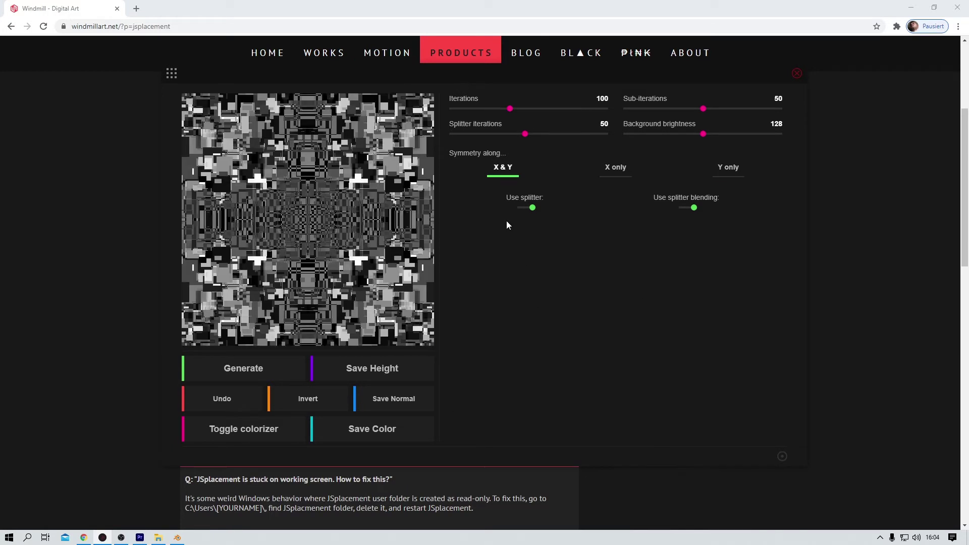
click(266, 376)
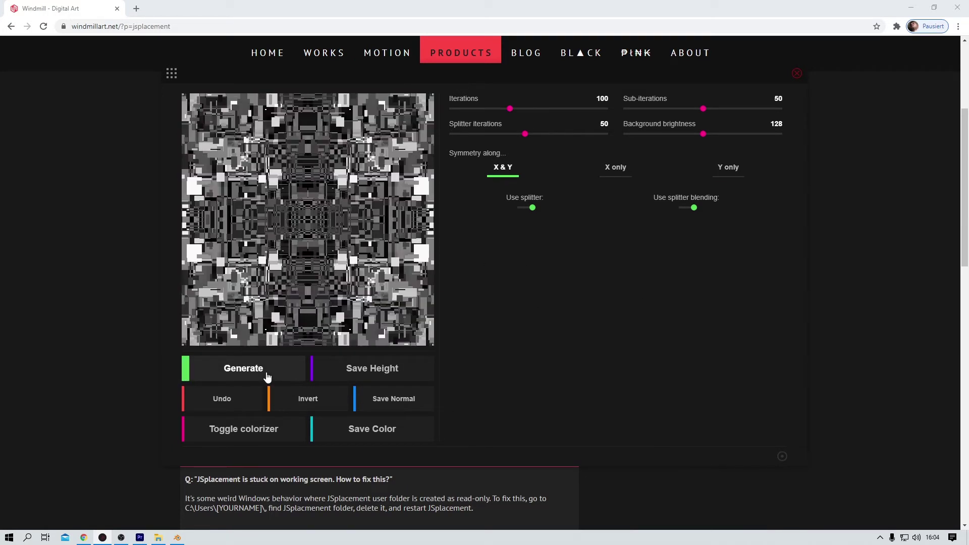
click(173, 73)
click(225, 226)
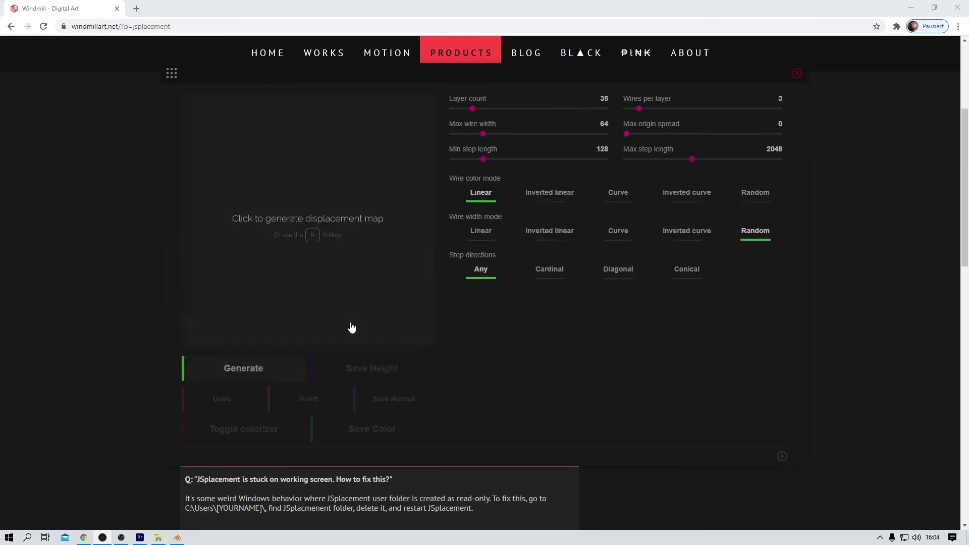
click(407, 206)
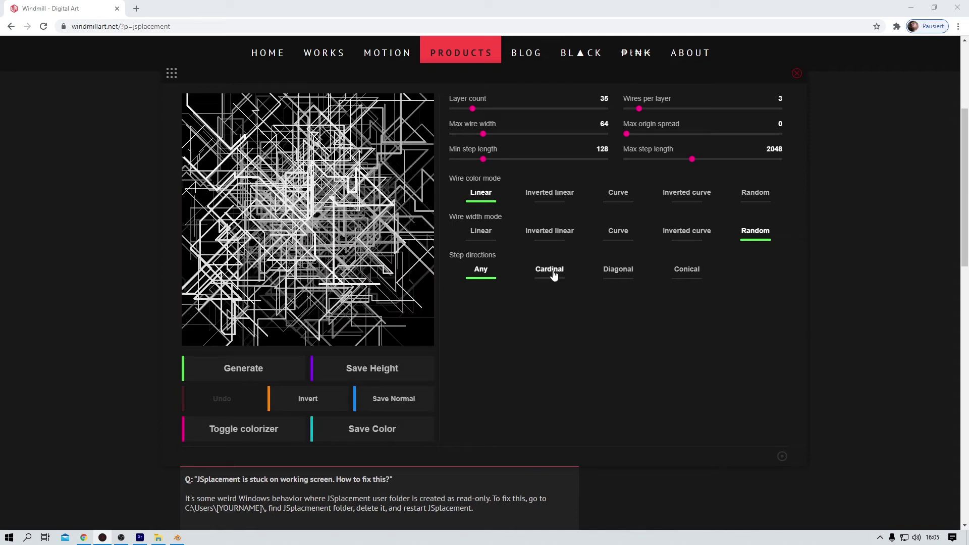
click(554, 272)
click(618, 272)
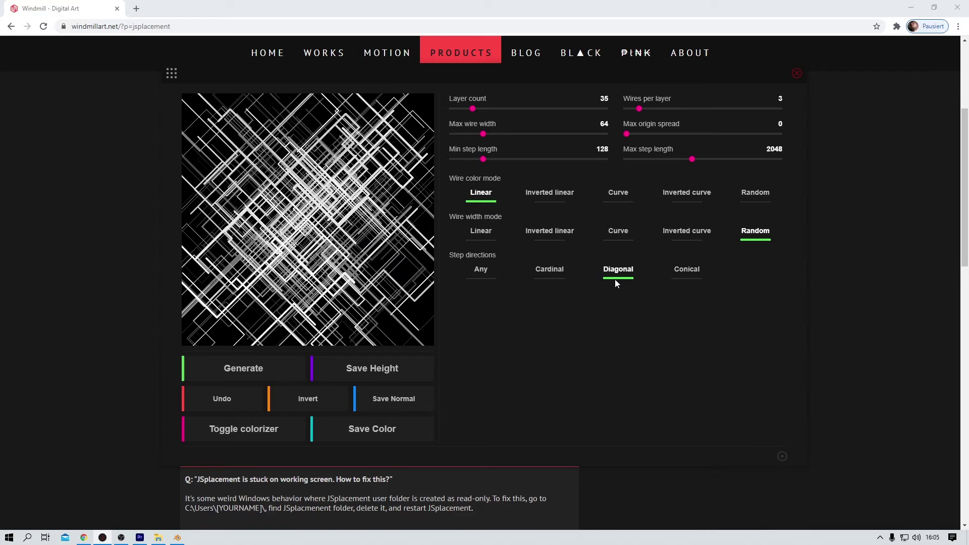
click(689, 275)
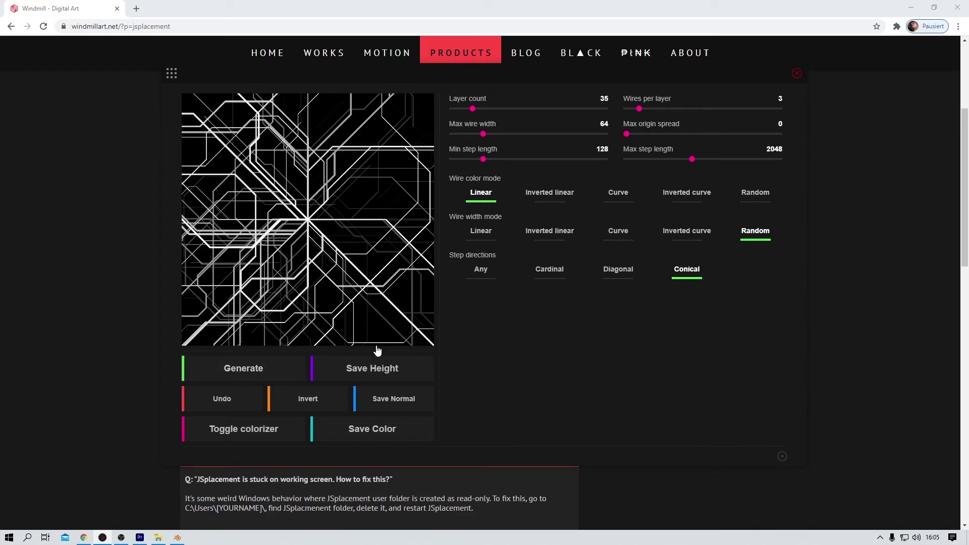
click(380, 366)
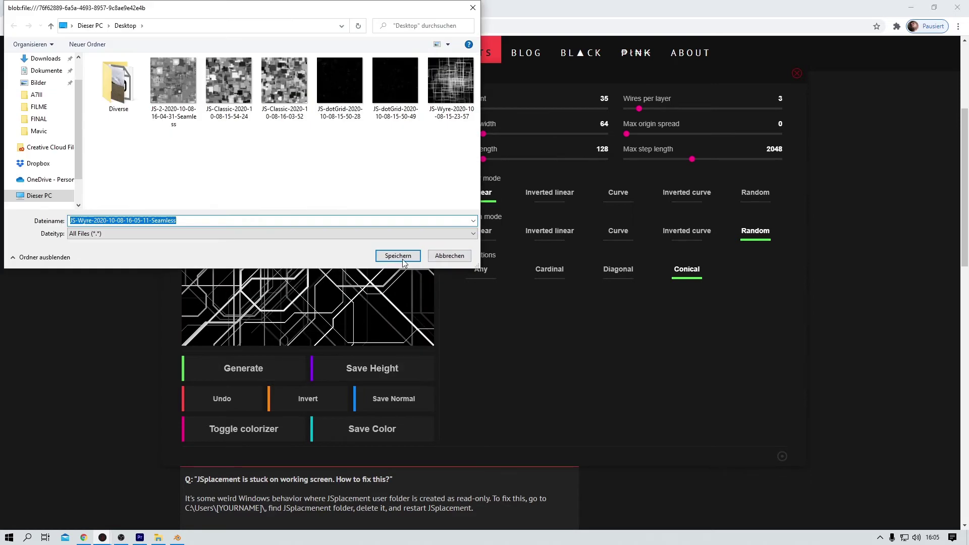
click(399, 256)
- Generate a dotGrid map at Scale 46 and save it to the Desktop as a height map
click(171, 75)
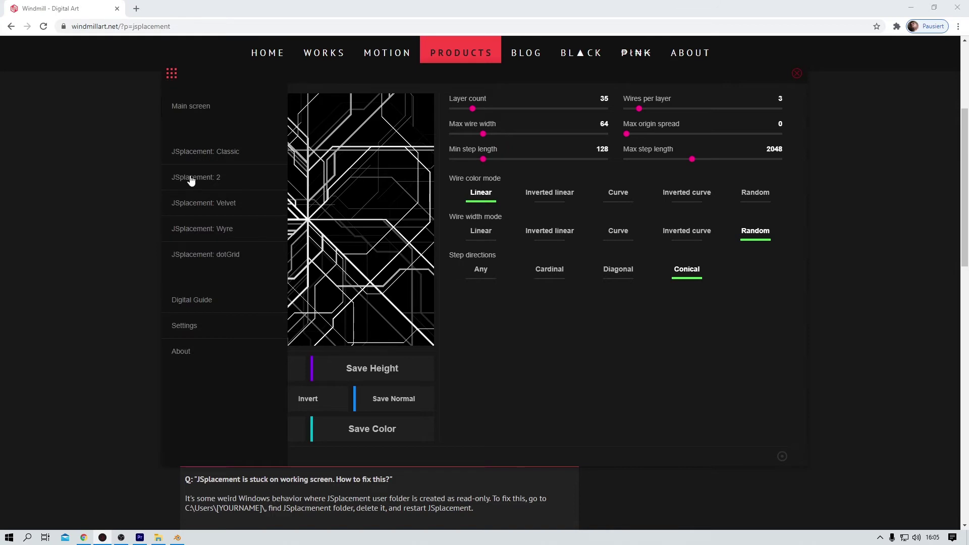
click(214, 255)
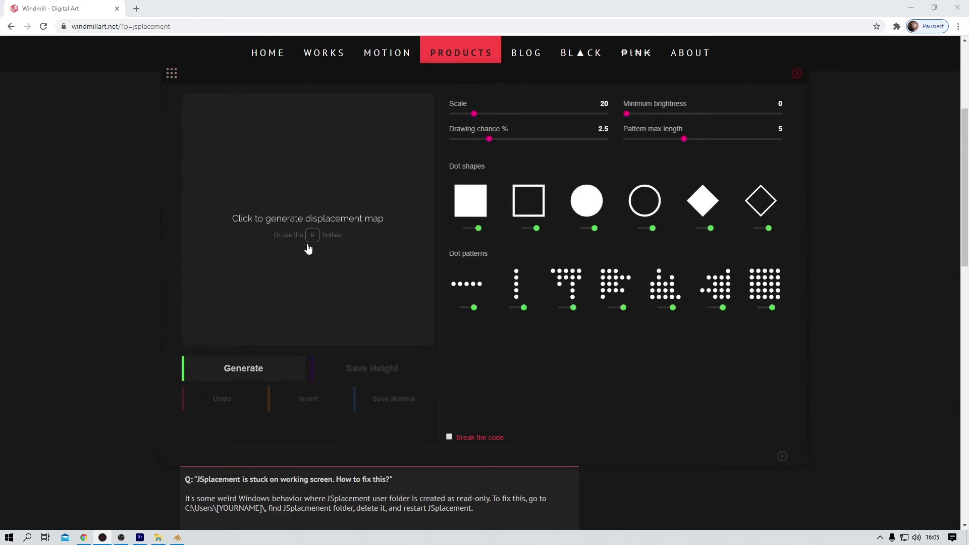
click(308, 249)
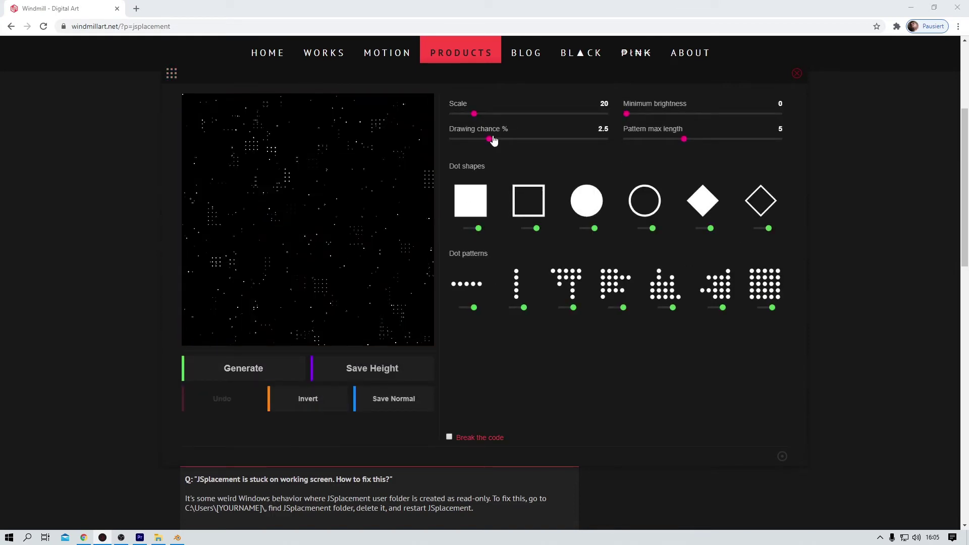
click(531, 115)
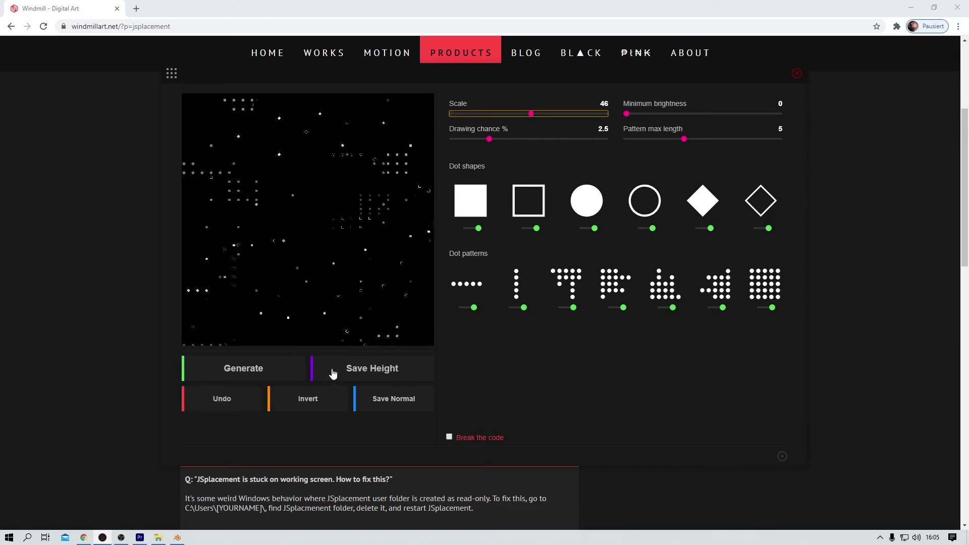
click(372, 377)
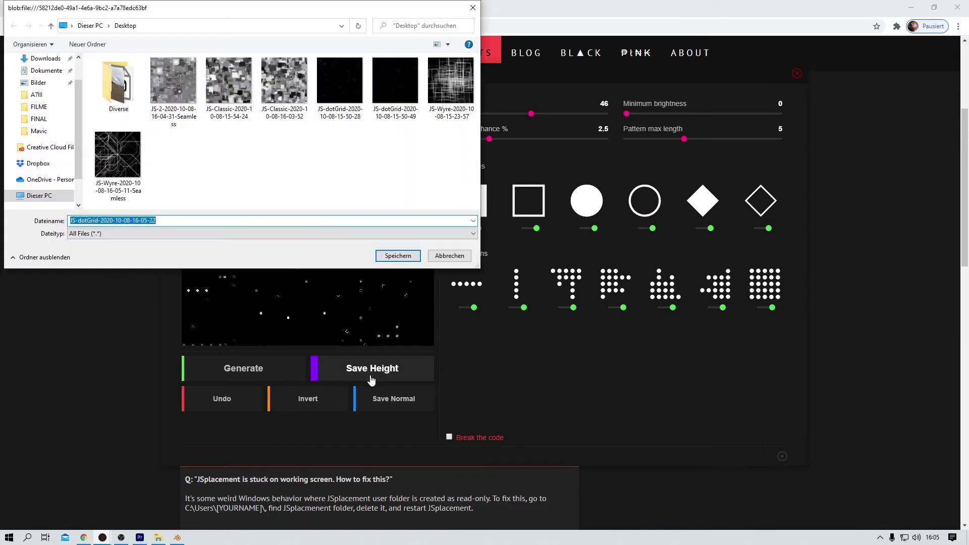
click(395, 258)
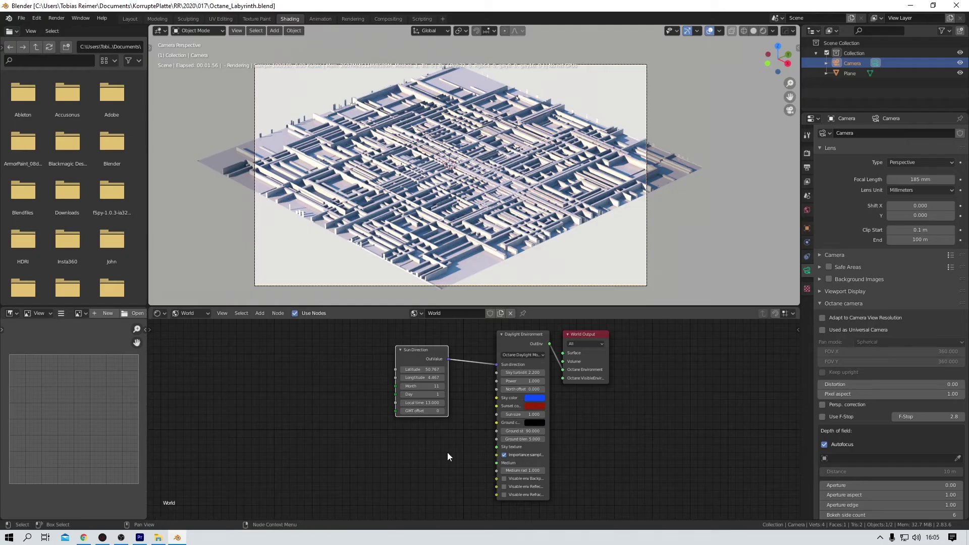
- Change the Sun Direction node's Local time from 13.000 to 14.800
mouse_move(421, 403)
mouse_down()
mouse_move(443, 403)
mouse_move(362, 403)
mouse_move(419, 403)
mouse_up()
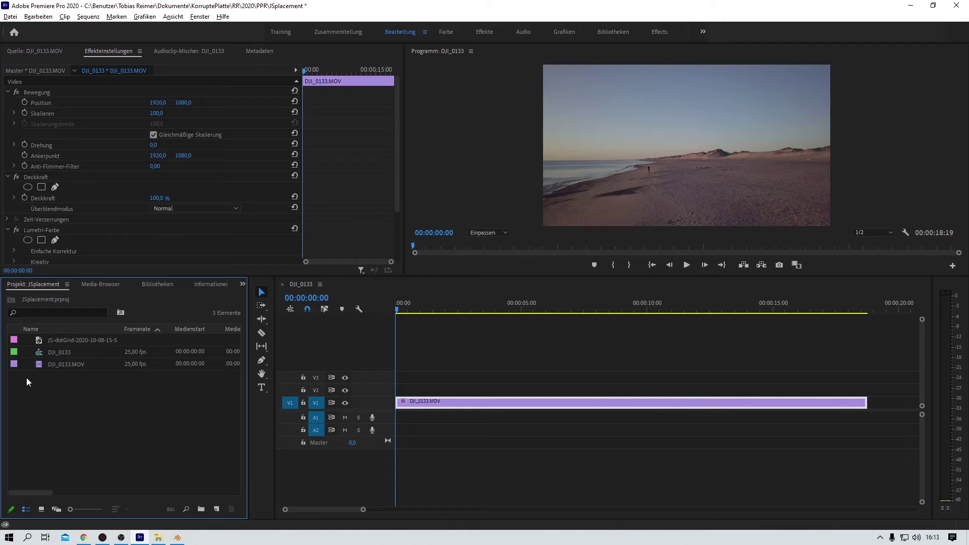
- Place the JS-dotGrid image on track V2 above DJI_0133.MOV and select the new clip
click(38, 341)
drag(39, 343, 861, 379)
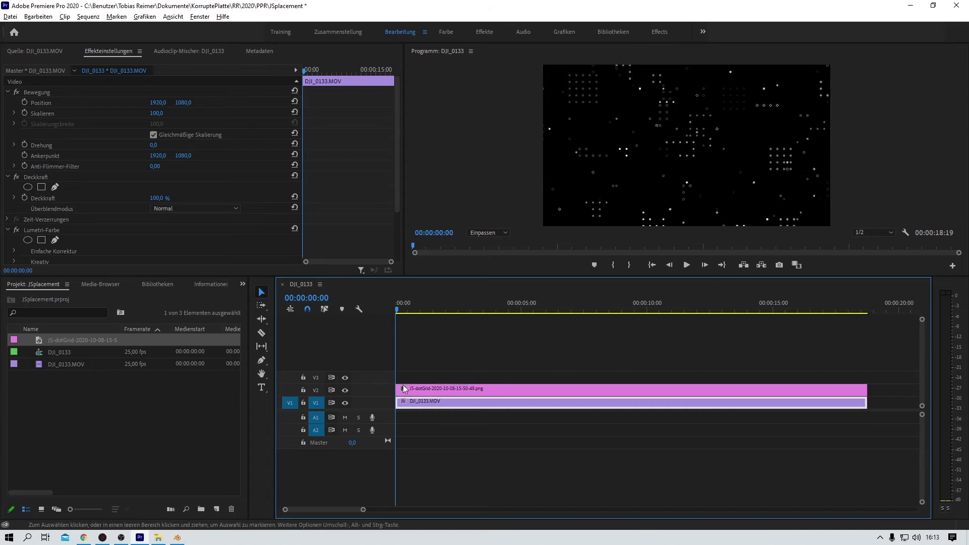
click(468, 387)
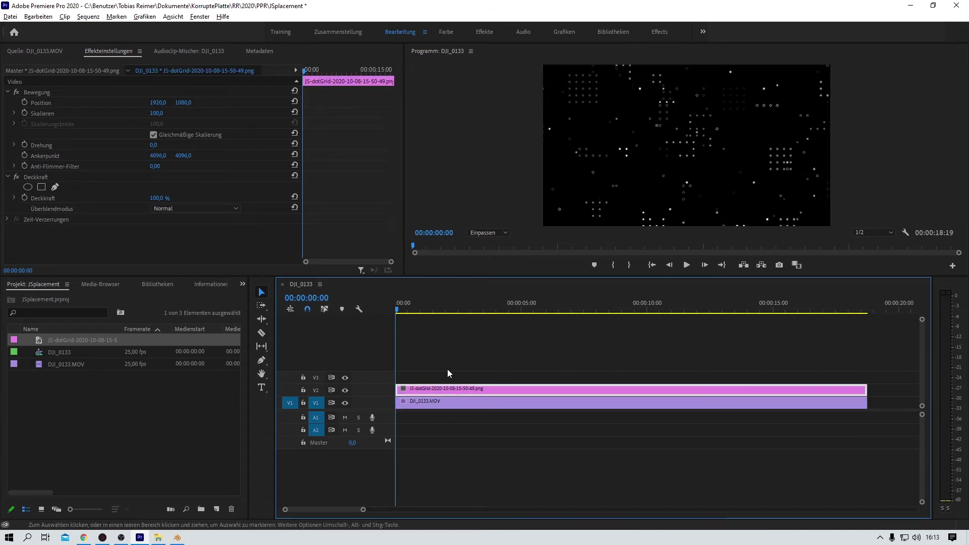
- Set the dot-grid clip's Deckkraft blend mode to Negativ multiplizieren
click(185, 211)
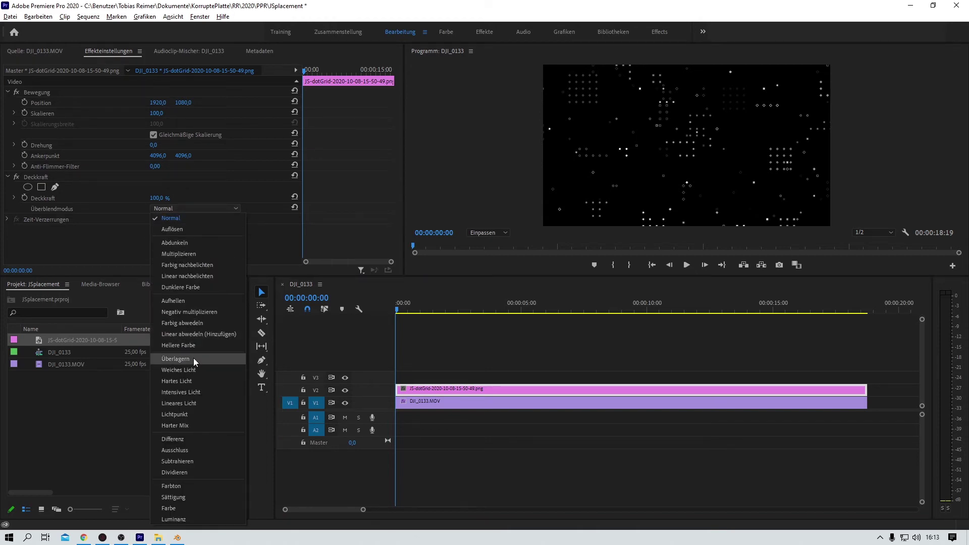
click(206, 311)
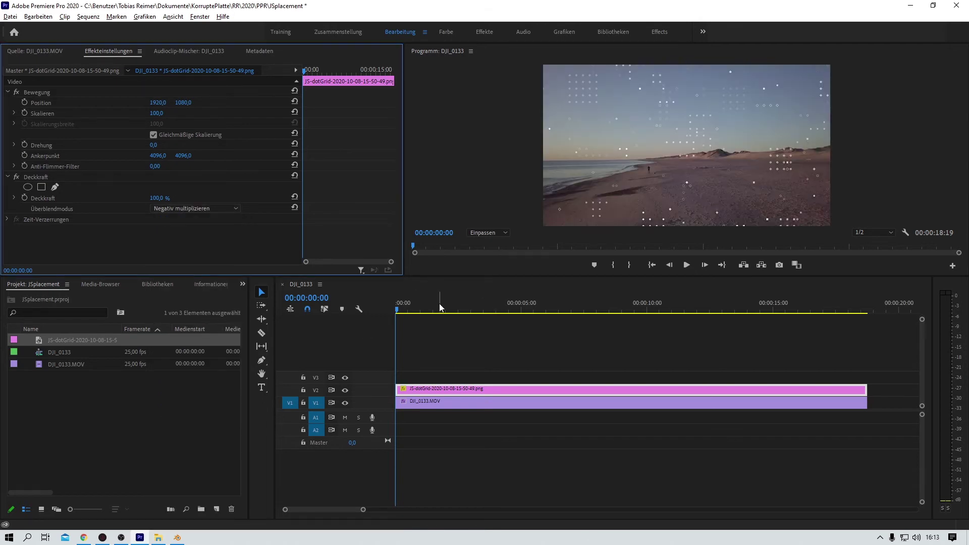
- Keyframe the dot grid's Skalieren from 100 at the start to 50 at the final frame, then play it back
click(23, 116)
click(869, 309)
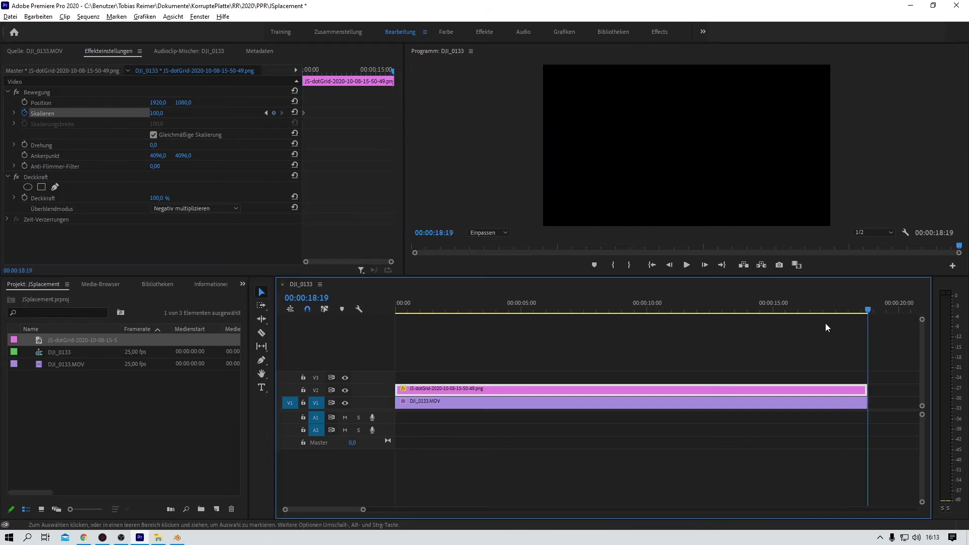
key(Left)
click(163, 112)
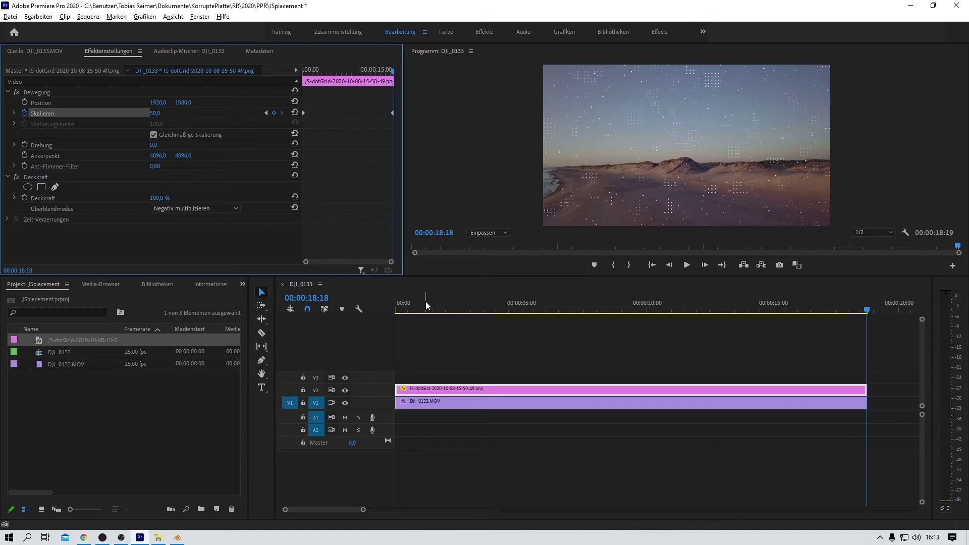
click(428, 323)
key(space)
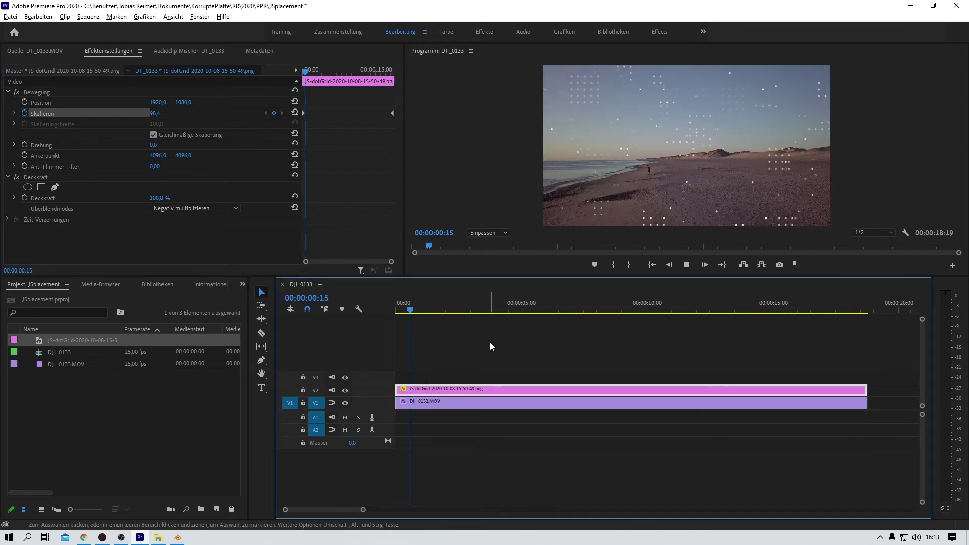